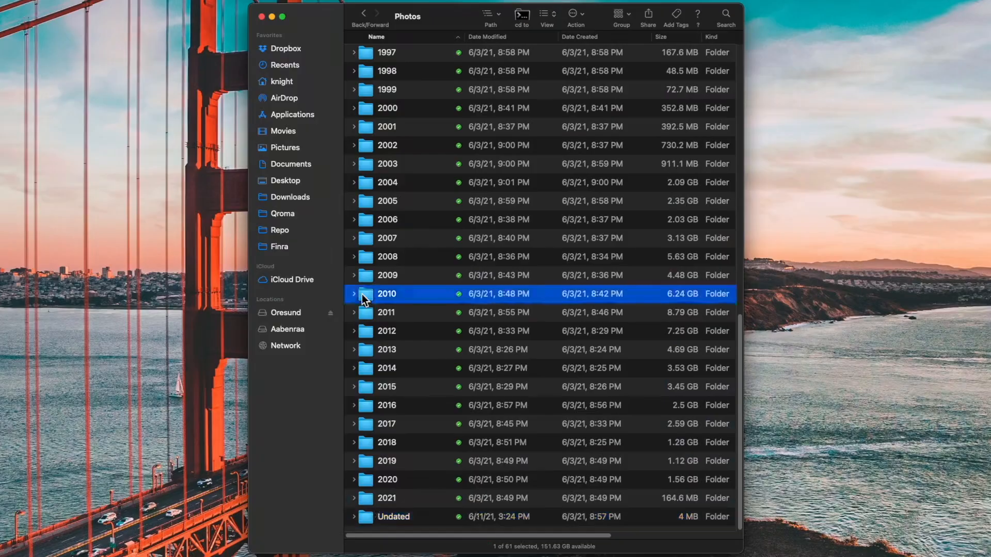
Step: Open the example 2010 folder to view its month-based folder structure
{"action": "double_click", "coordinate": [361, 292]}
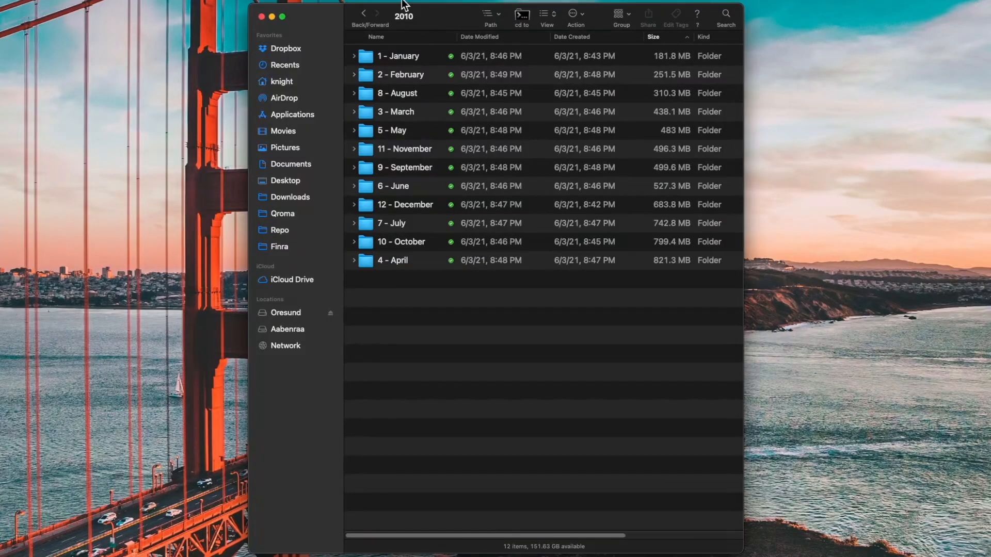
{"action": "left_click", "coordinate": [397, 38]}
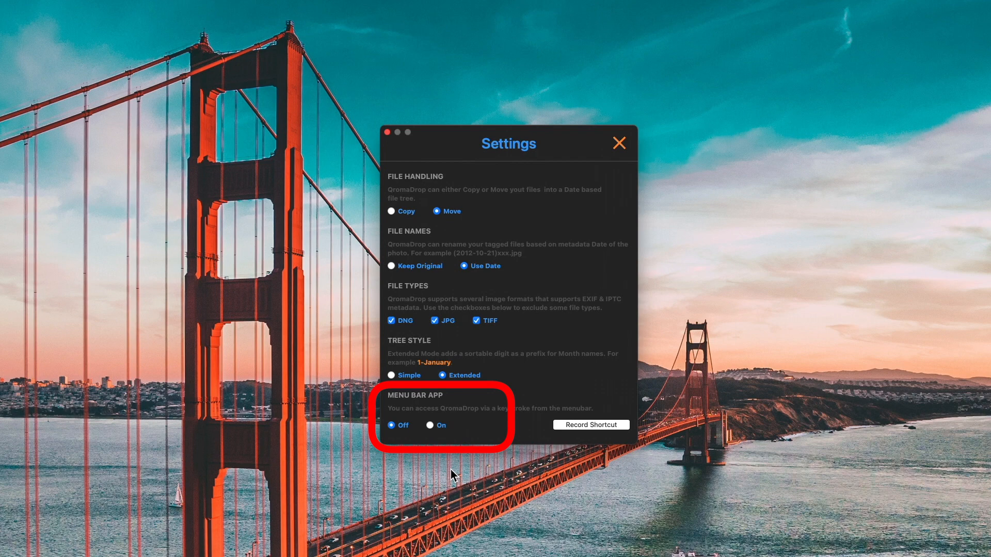
Step: Turn on the menu bar app, record the Alt+Super+Q shortcut for it, and close the settings
{"action": "left_click", "coordinate": [430, 425]}
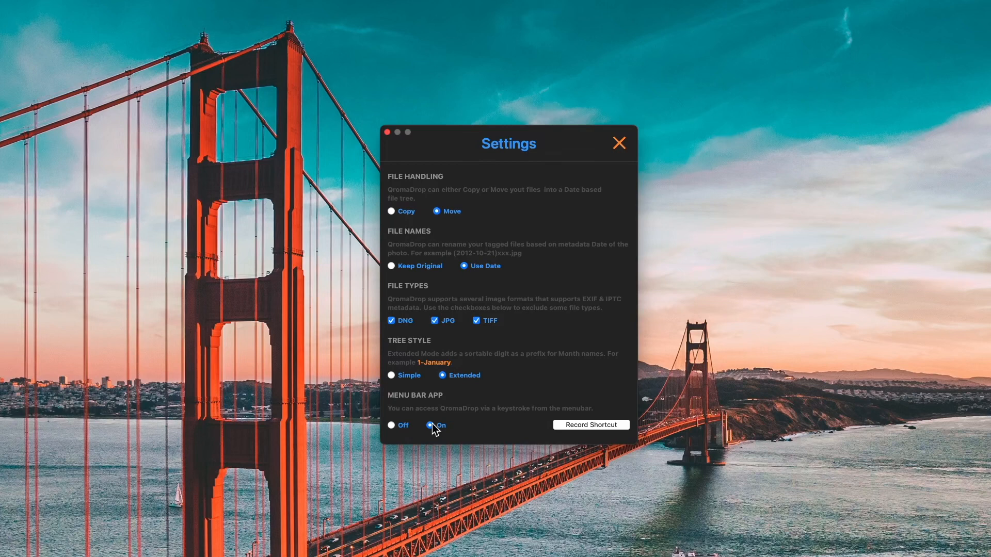
{"action": "left_click", "coordinate": [577, 426]}
{"action": "key", "text": "alt+super+q"}
{"action": "left_click", "coordinate": [619, 144]}
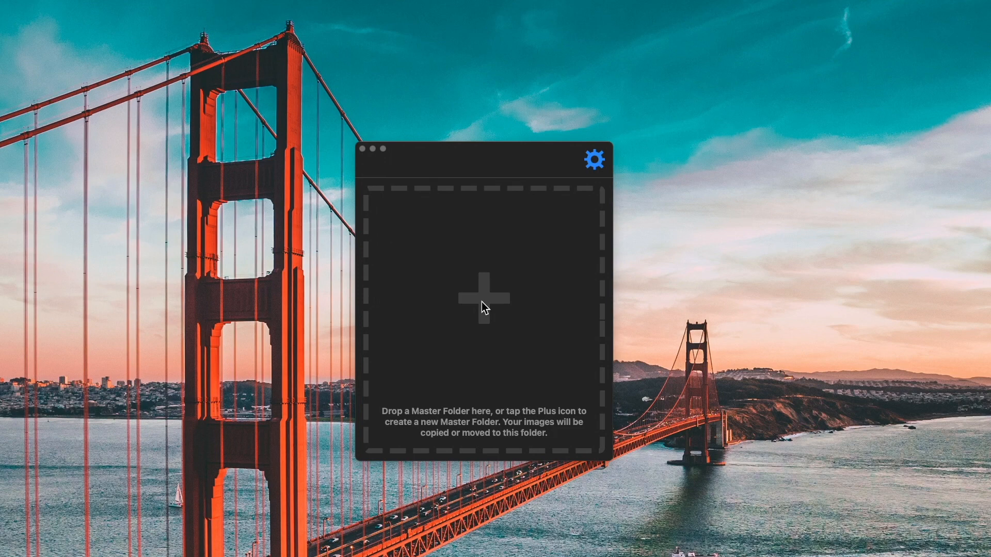
Step: Create a new master folder named Master Folder on the desktop
{"action": "left_click", "coordinate": [484, 303]}
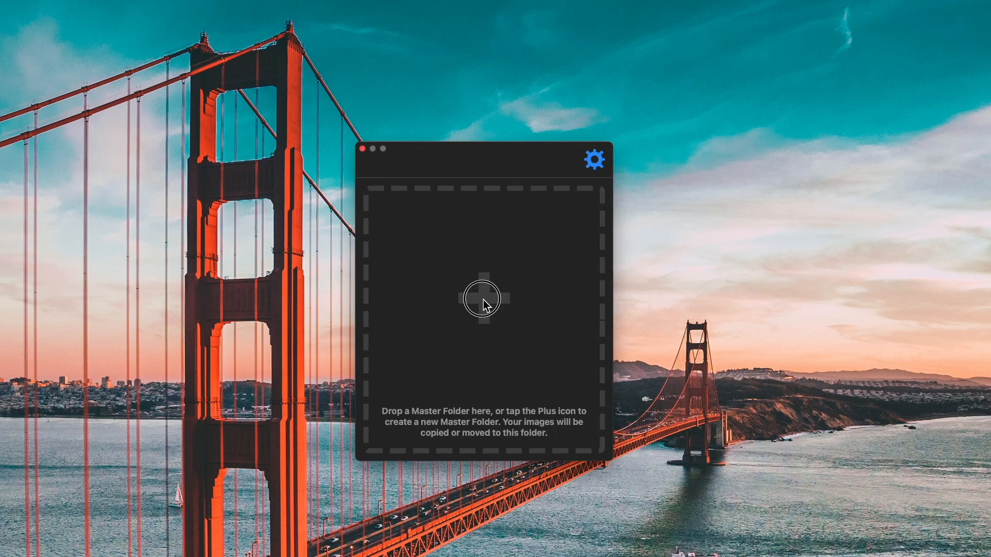
{"action": "left_click", "coordinate": [484, 299]}
{"action": "left_click", "coordinate": [314, 517]}
{"action": "type", "text": "Master Folder"}
{"action": "key", "text": "Return"}
{"action": "key", "text": "Return"}
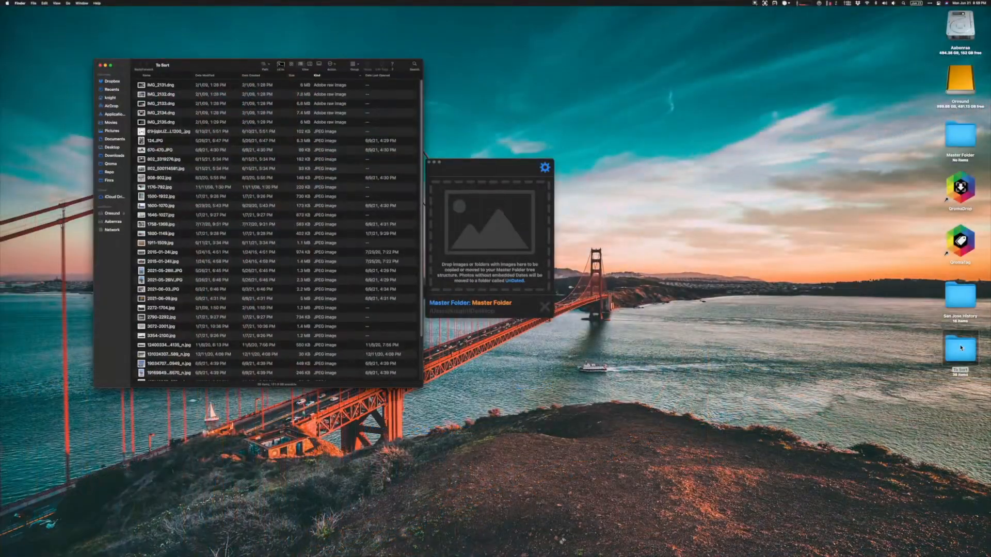
Step: Drop the images from the To Sort folder onto the drop area to sort them into Master Folder, and confirm
{"action": "scroll", "coordinate": [361, 246], "scroll_direction": "down", "scroll_amount": 5}
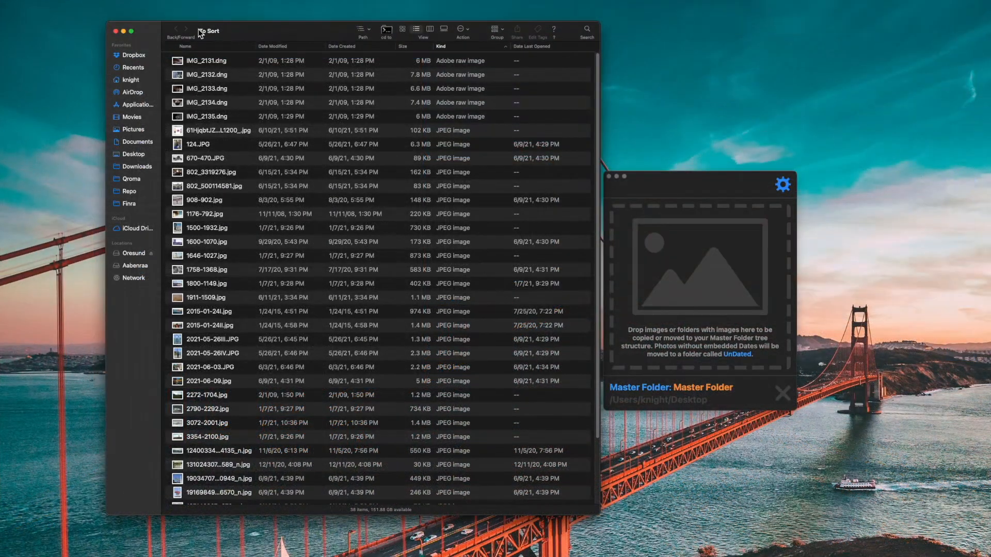
{"action": "left_click_drag", "start_coordinate": [200, 33], "coordinate": [693, 258]}
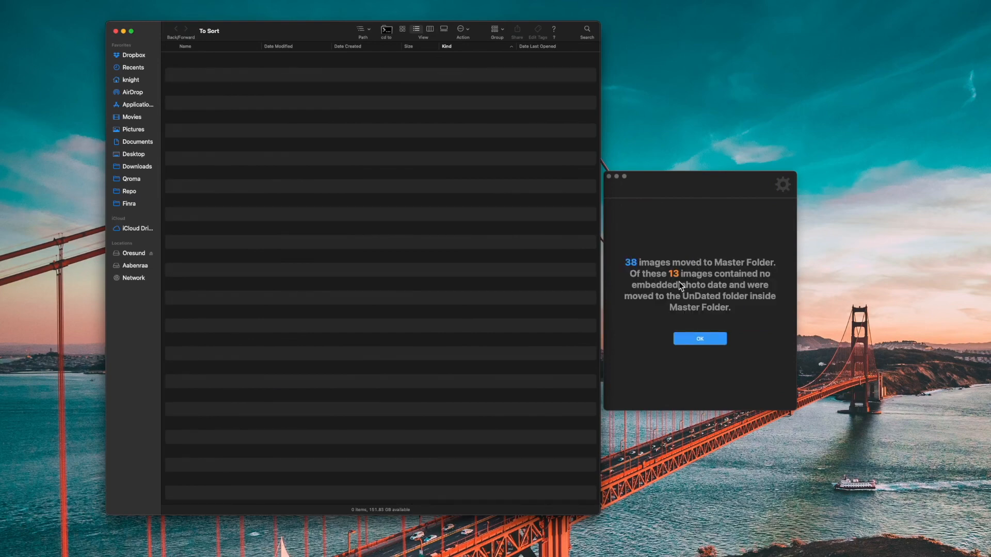
{"action": "left_click", "coordinate": [698, 338]}
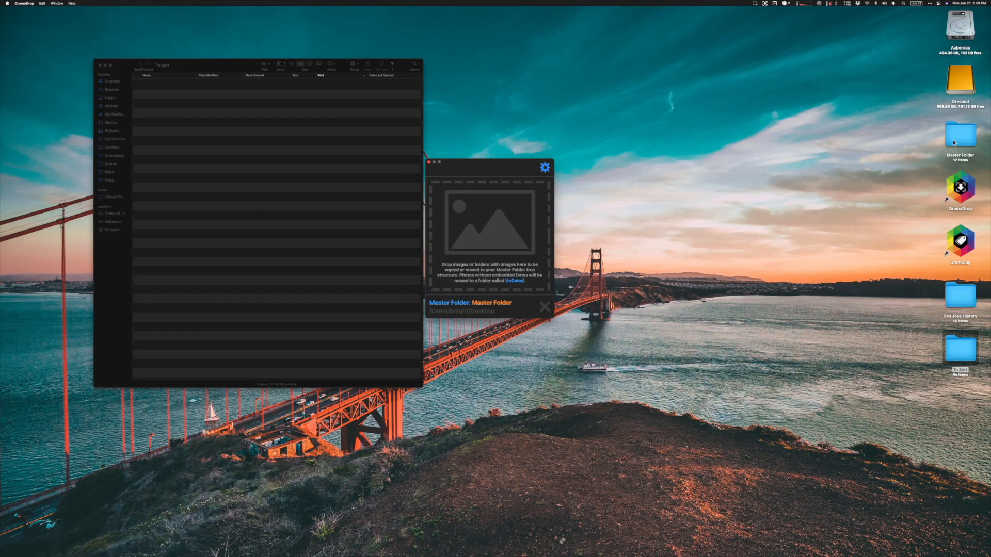
Step: Open Master Folder and expand the 2003 year folder and its 7 - July subfolder
{"action": "double_click", "coordinate": [960, 135]}
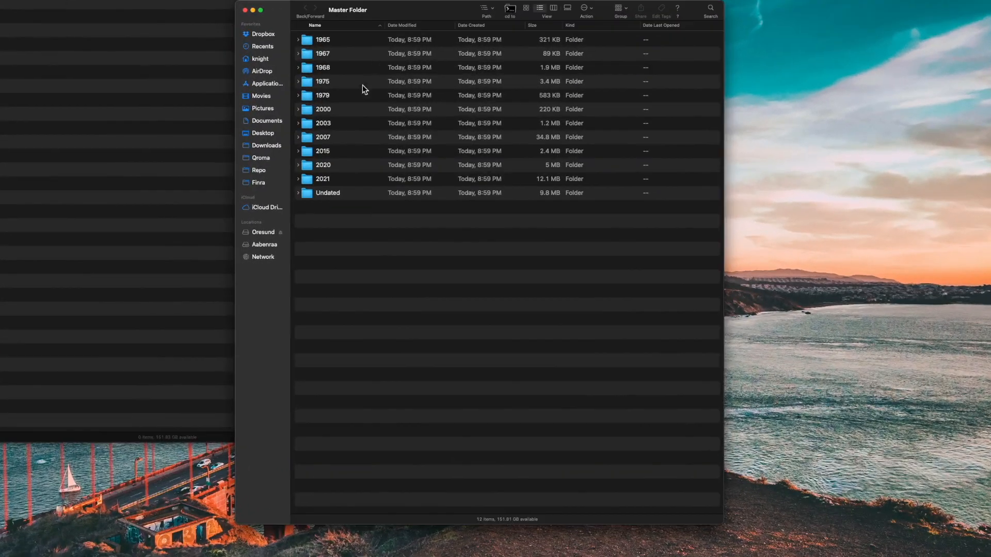
{"action": "left_click", "coordinate": [299, 122]}
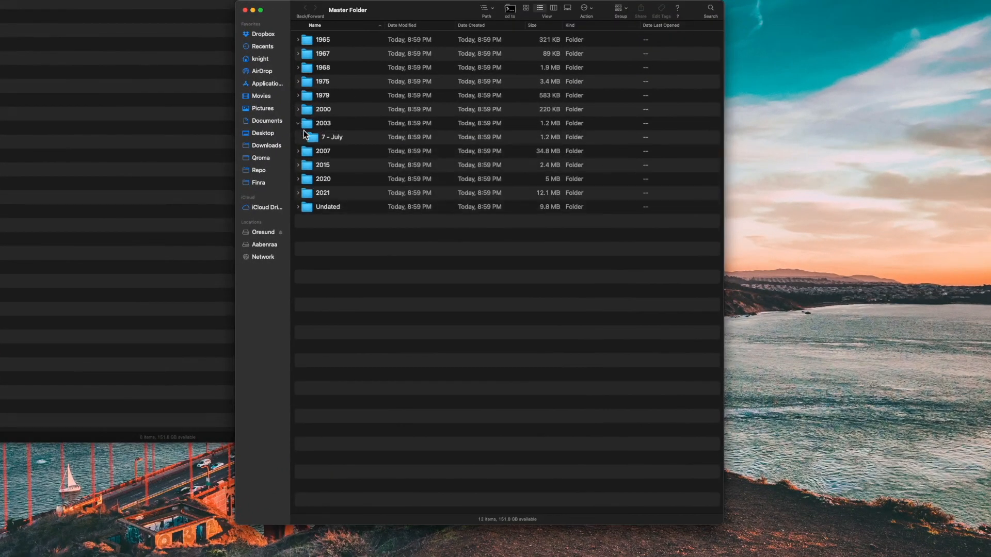
{"action": "left_click", "coordinate": [303, 137]}
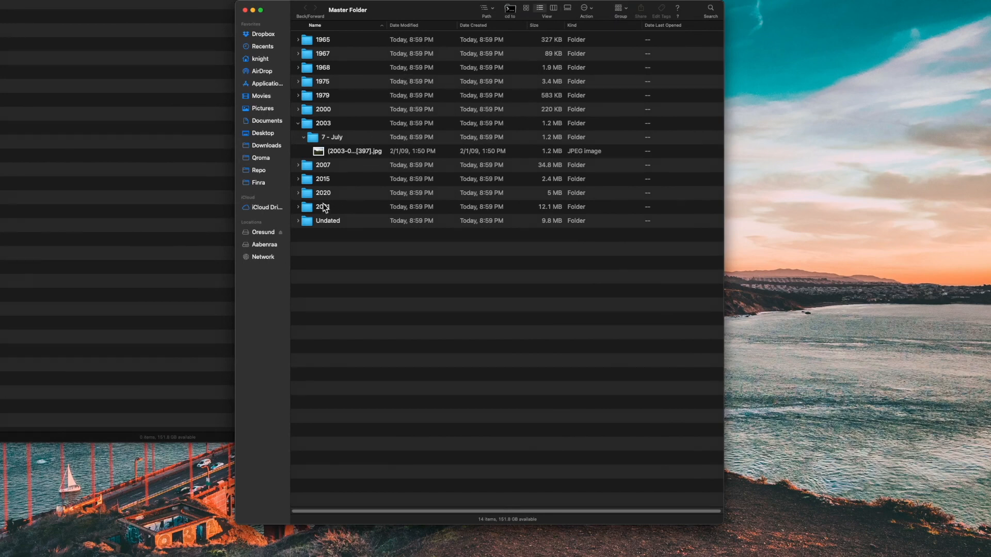
Step: Open the Undated folder to review the images without embedded dates
{"action": "left_click", "coordinate": [311, 222]}
{"action": "double_click", "coordinate": [311, 221]}
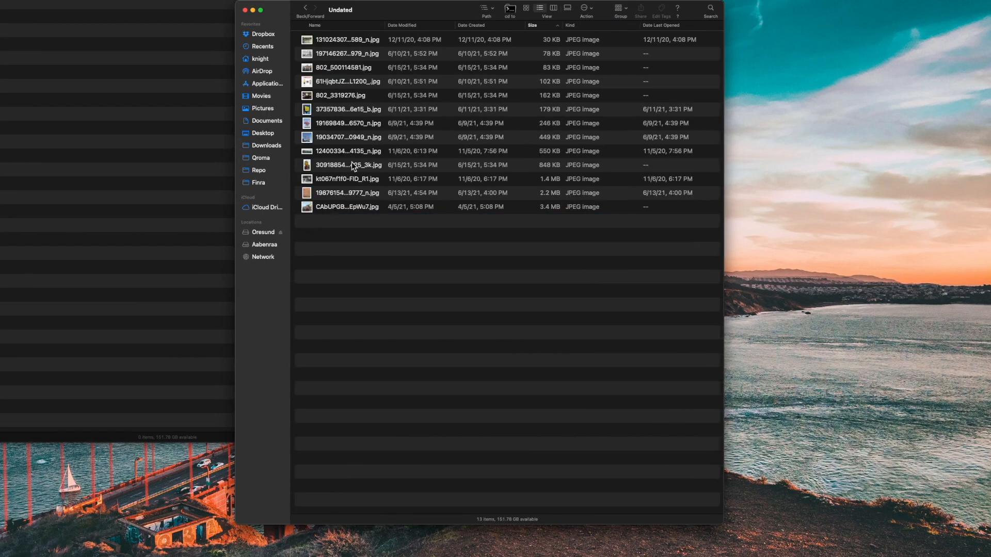
{"action": "left_click_drag", "start_coordinate": [388, 28], "coordinate": [532, 32]}
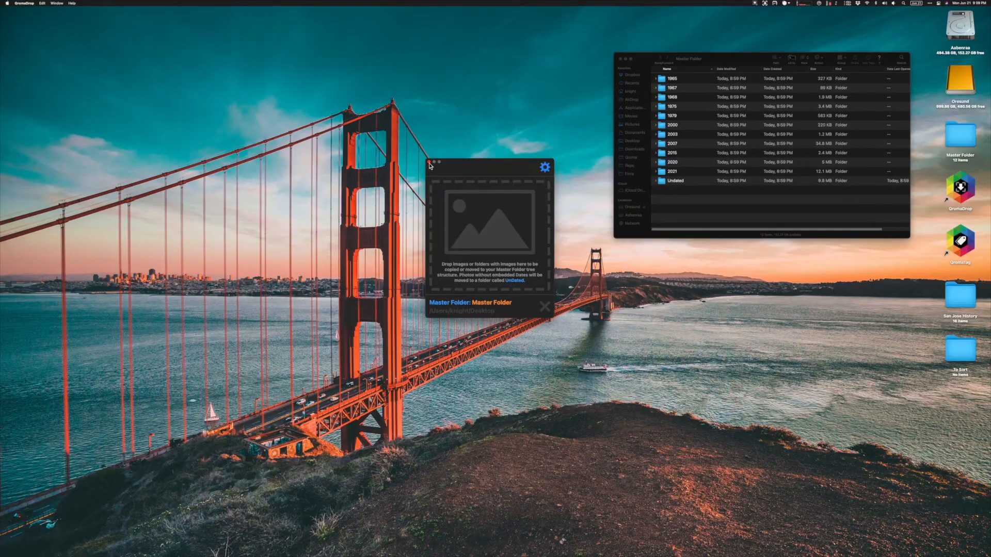
Step: Drop another desktop folder of images onto the menu bar drop panel to sort it into Master Folder
{"action": "left_click", "coordinate": [430, 164]}
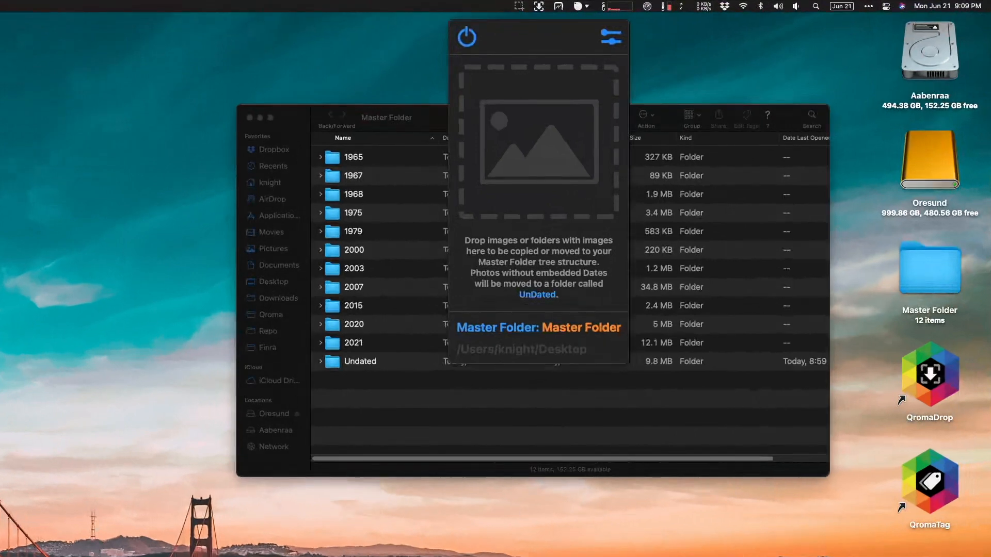
{"action": "left_click_drag", "start_coordinate": [929, 556], "coordinate": [568, 157]}
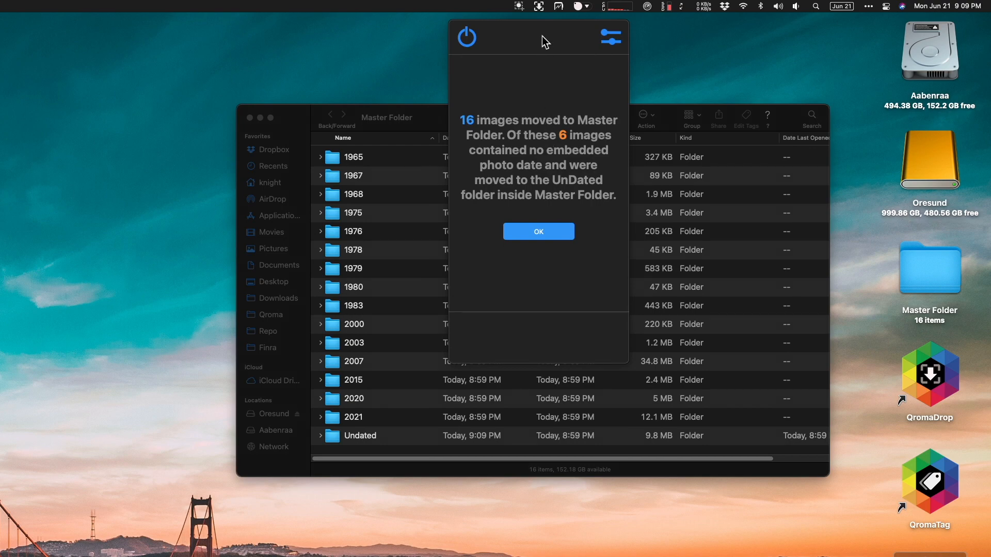
{"action": "left_click", "coordinate": [538, 6]}
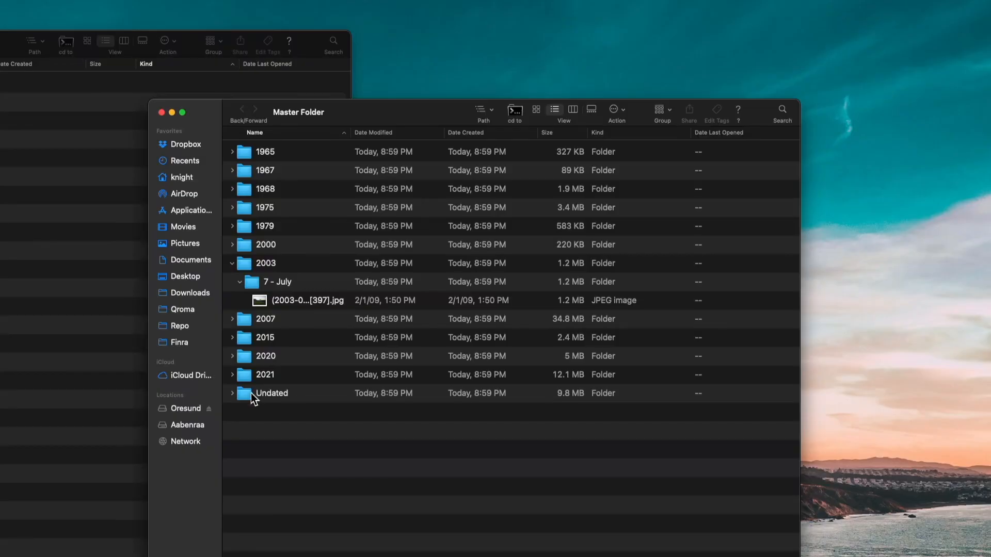
Step: Launch QromaTag and open the Undated folder inside Master Folder
{"action": "double_click", "coordinate": [251, 394]}
{"action": "left_click_drag", "start_coordinate": [348, 133], "coordinate": [544, 135]}
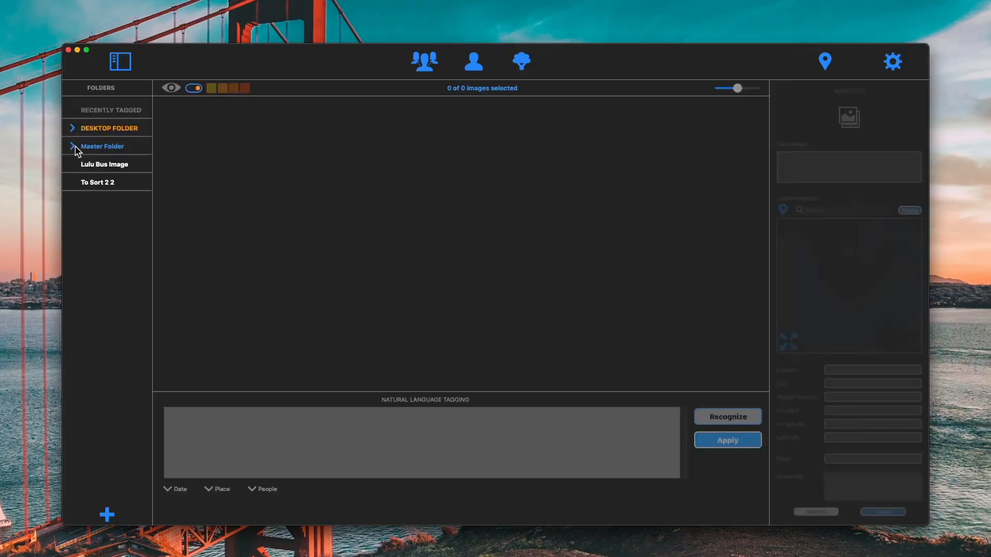
{"action": "left_click", "coordinate": [93, 164]}
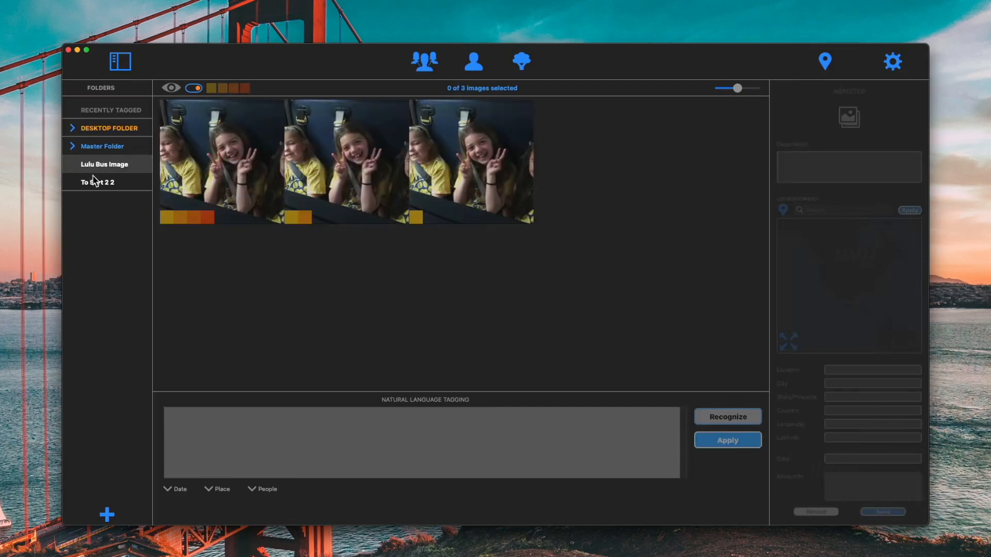
{"action": "left_click", "coordinate": [93, 183]}
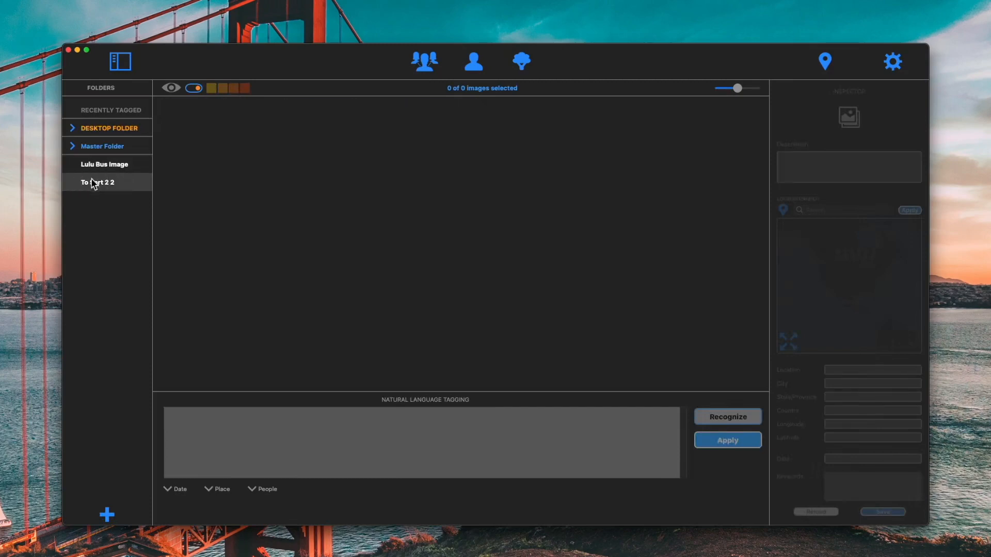
{"action": "left_click", "coordinate": [83, 146]}
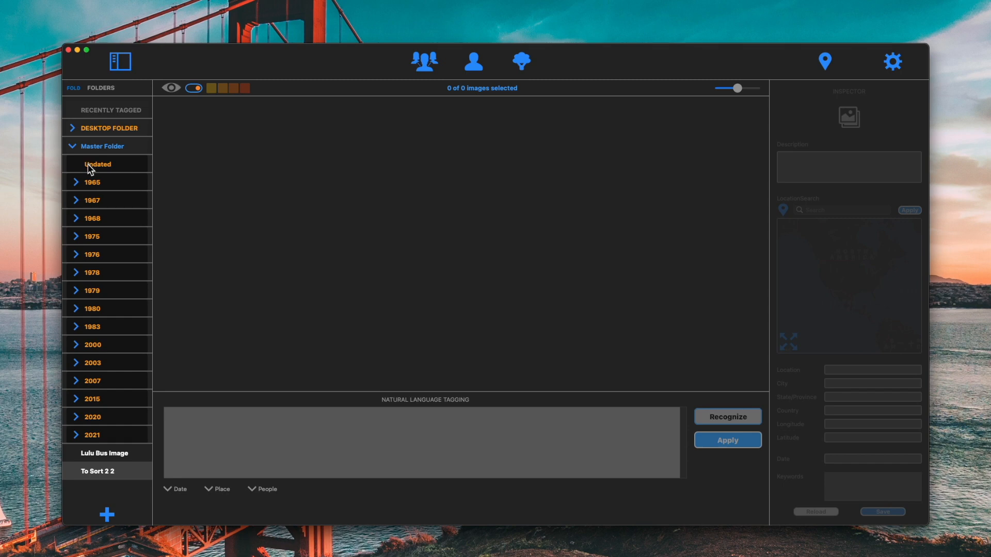
{"action": "left_click", "coordinate": [91, 166]}
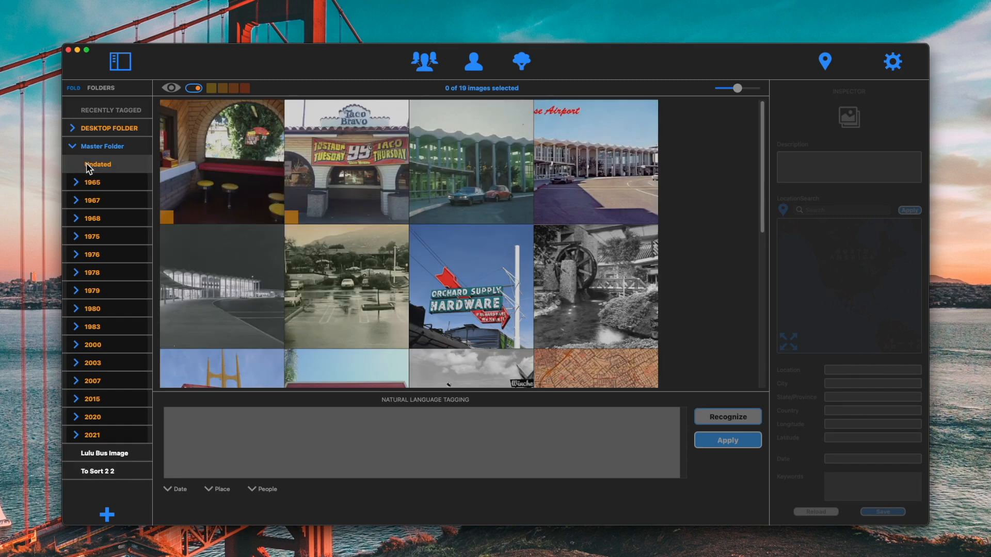
Step: Select the three airport photos and set their date to Summer 1962
{"action": "left_click", "coordinate": [455, 174]}
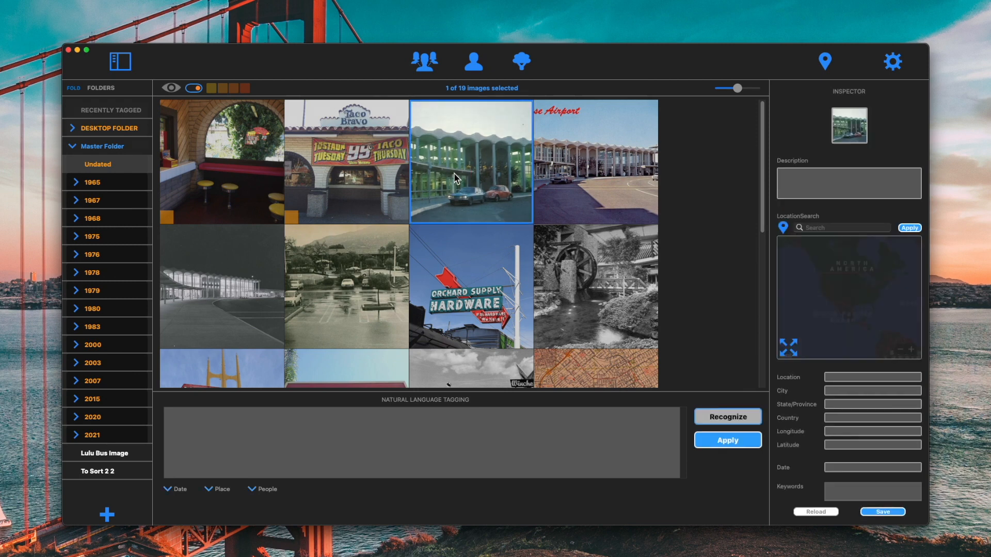
{"action": "left_click", "coordinate": [611, 179], "text": "super"}
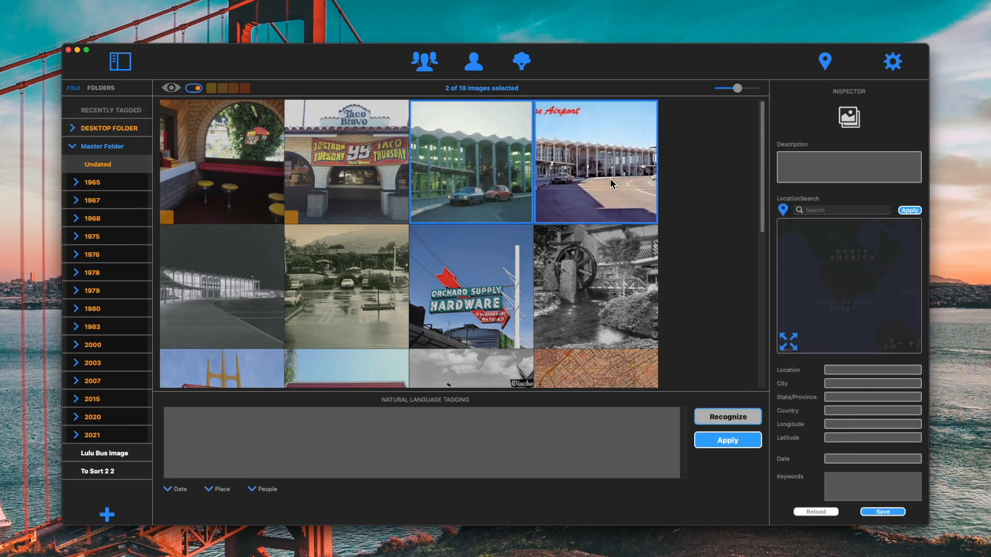
{"action": "left_click", "coordinate": [194, 286], "text": "super"}
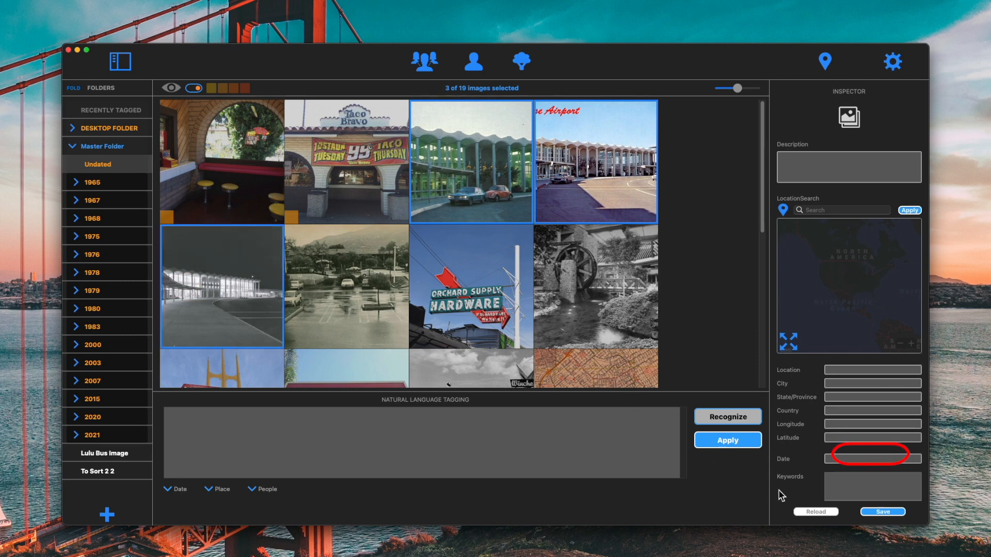
{"action": "left_click", "coordinate": [844, 460]}
{"action": "type", "text": "Summer 1962"}
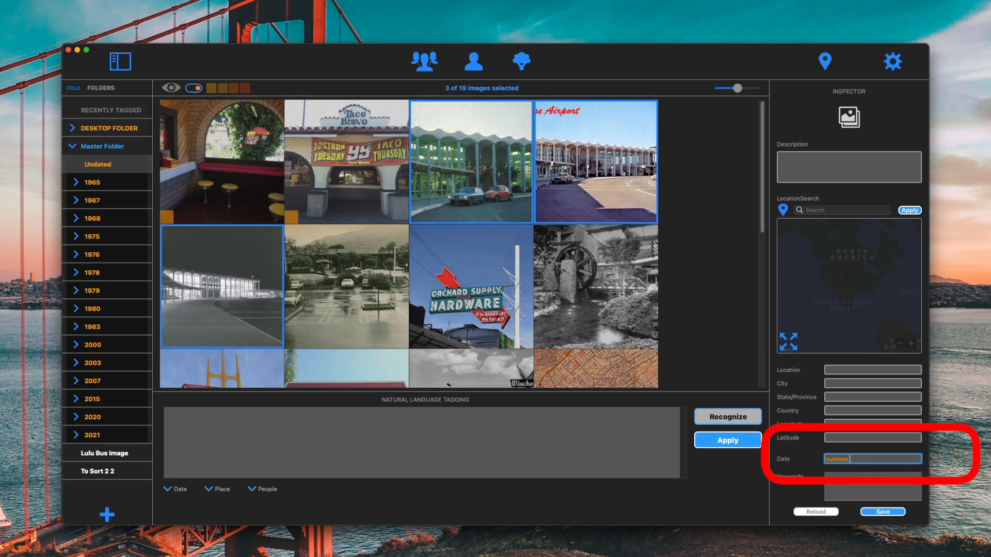
Step: Search for the location san jose international airport, apply it to the photos, and save the tags
{"action": "key", "text": "Tab"}
{"action": "type", "text": "san jose international airport"}
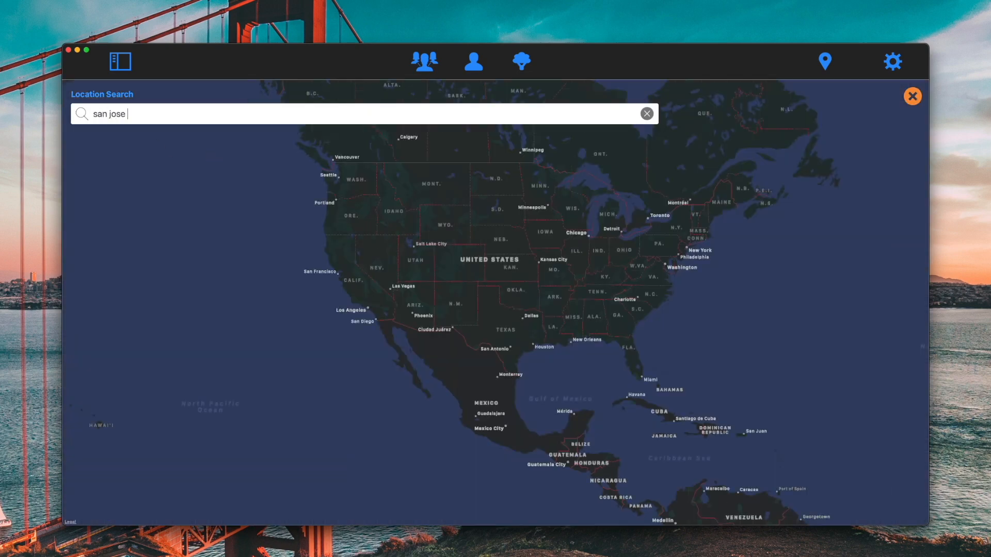
{"action": "key", "text": "Return"}
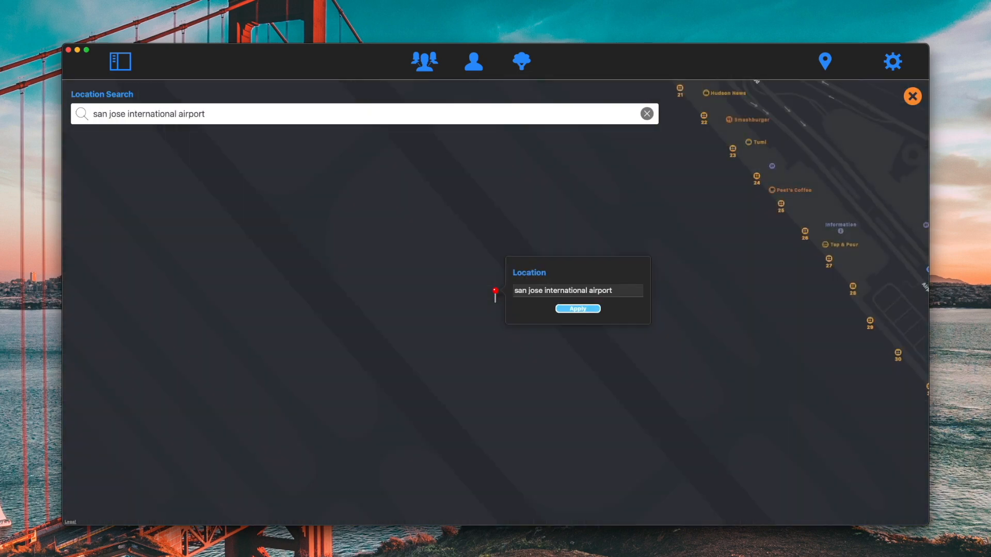
{"action": "left_click", "coordinate": [585, 310]}
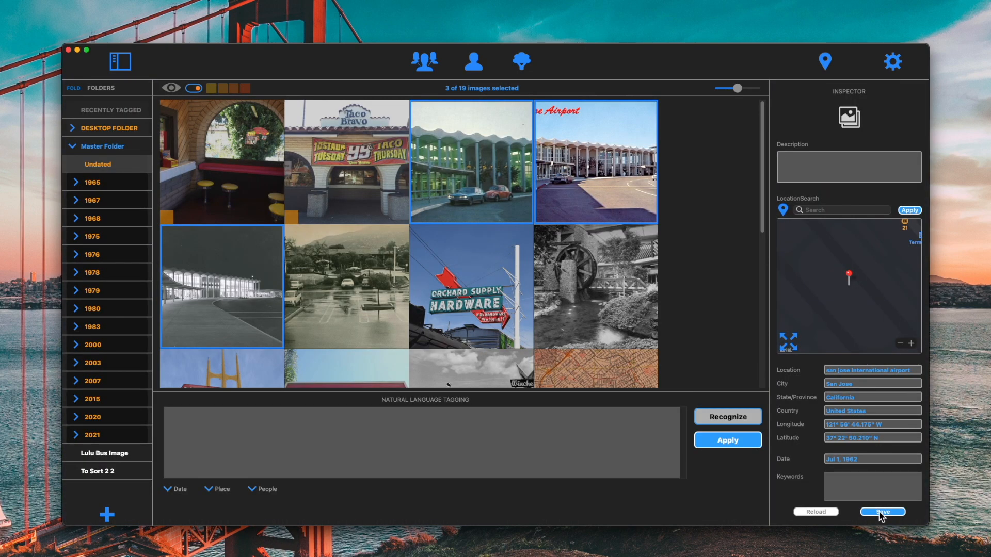
{"action": "left_click", "coordinate": [877, 512]}
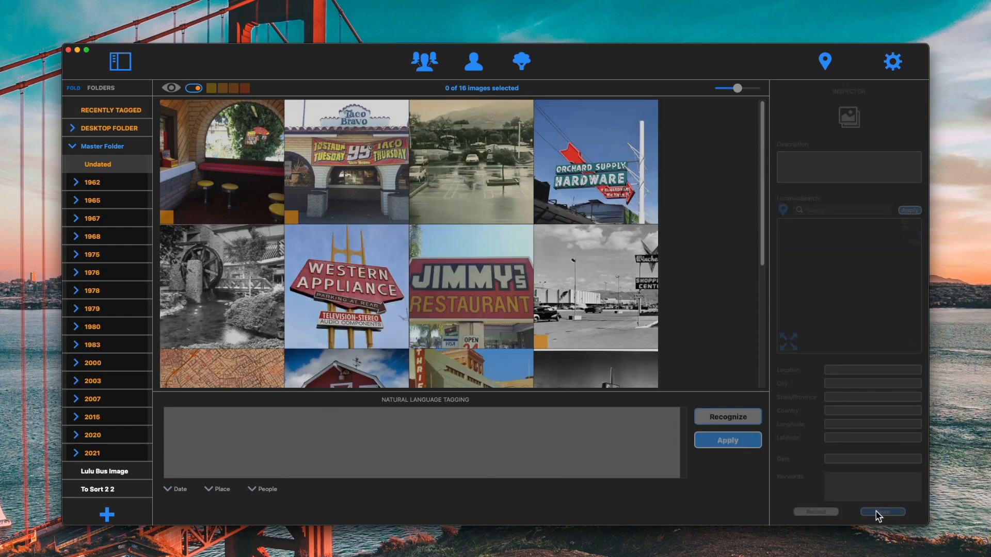
Step: Open the 1962 year's 7 - July folder and inspect the tagged photos' location
{"action": "left_click", "coordinate": [76, 183]}
{"action": "left_click", "coordinate": [98, 200]}
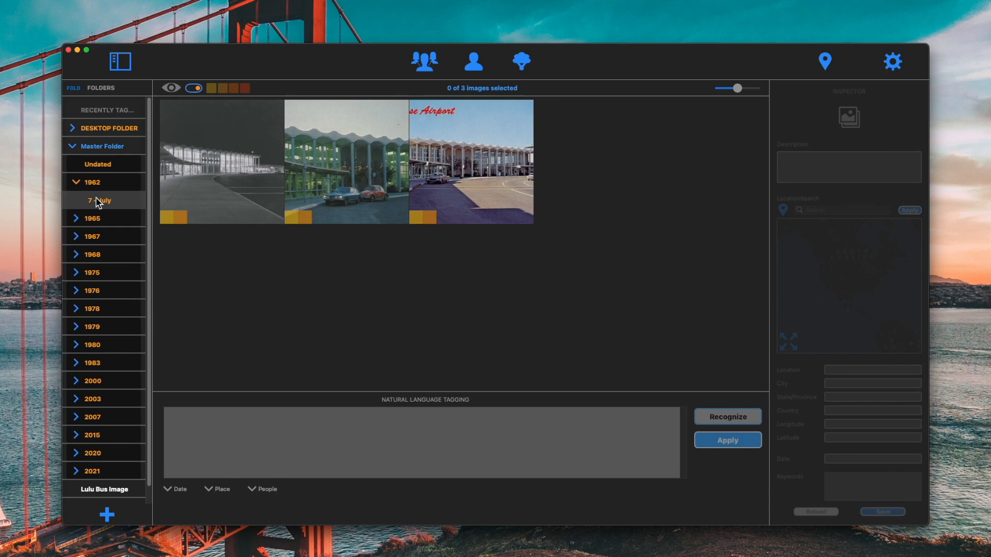
{"action": "mouse_move", "coordinate": [176, 213]}
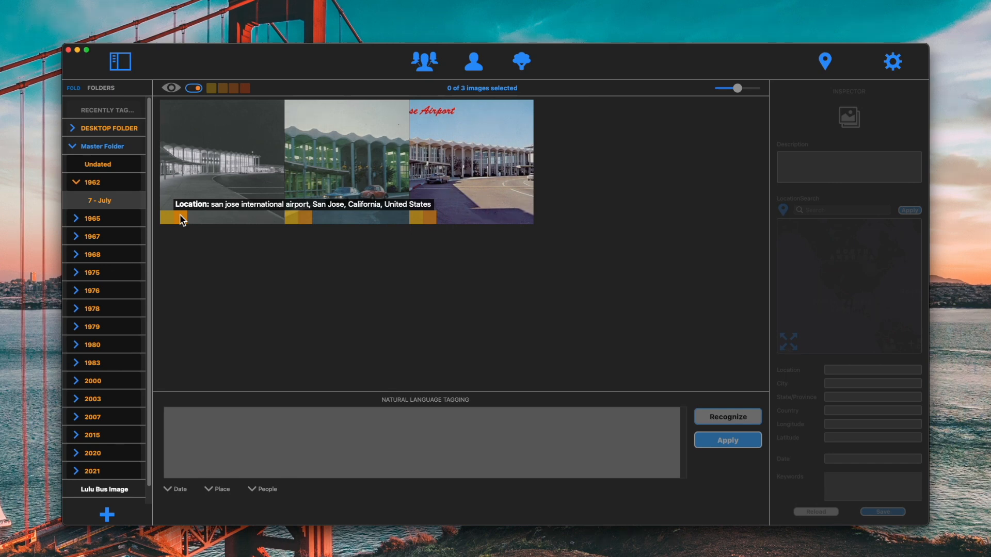
Step: Open the settings to view the Qroma Drop integration options
{"action": "left_click", "coordinate": [891, 65]}
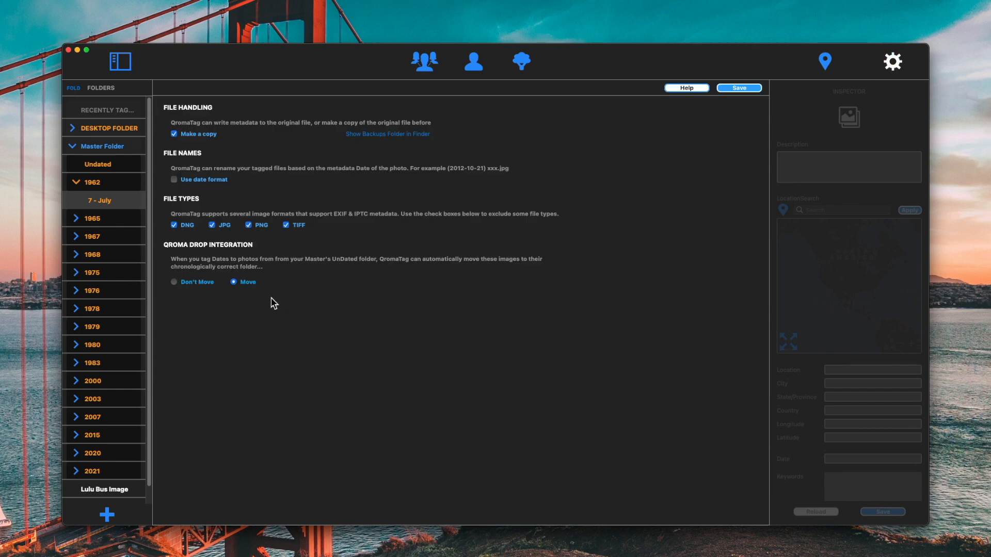